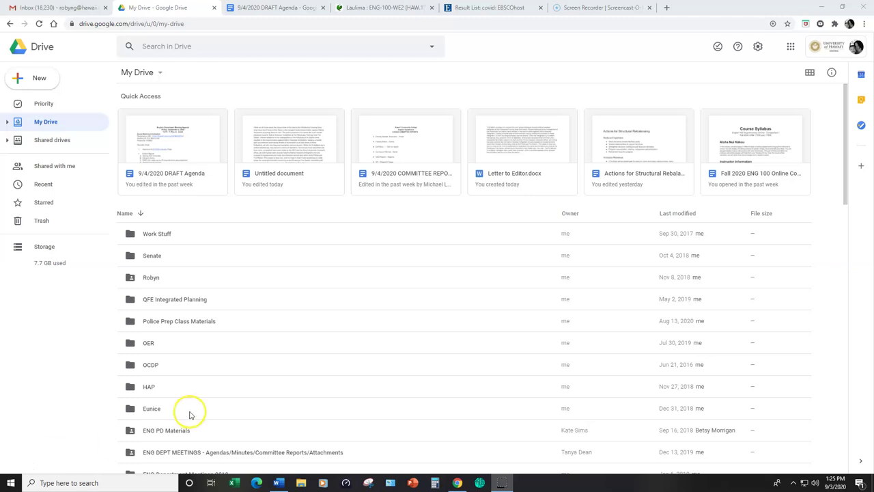
# - Open Google Drive's New menu to start a new document
pyautogui.click(31, 81)
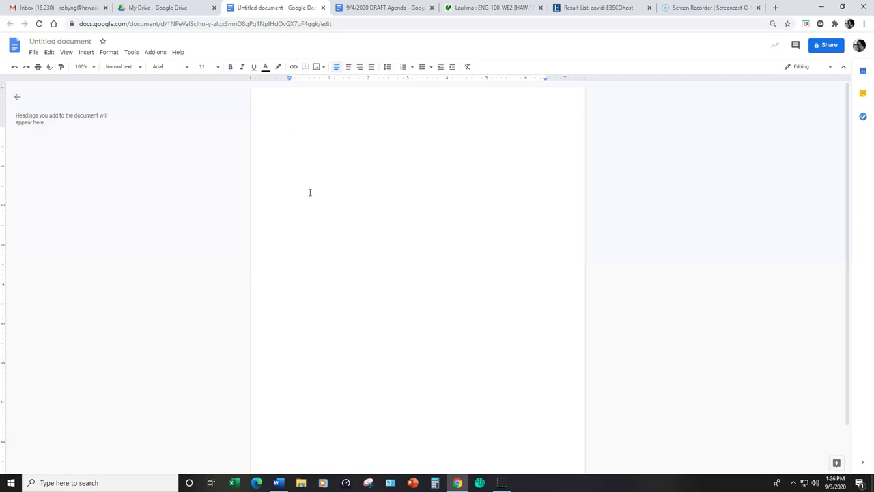
# - Zoom the document page to 125%
pyautogui.click(94, 68)
pyautogui.click(86, 155)
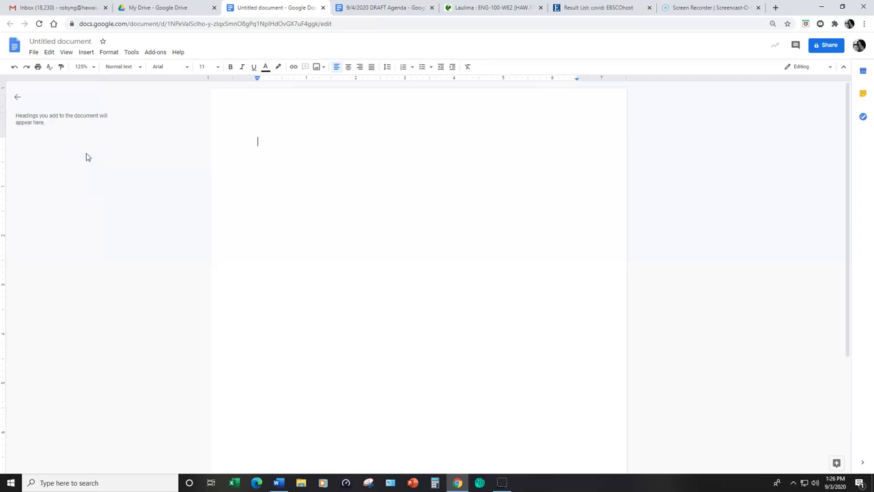
pyautogui.click(114, 125)
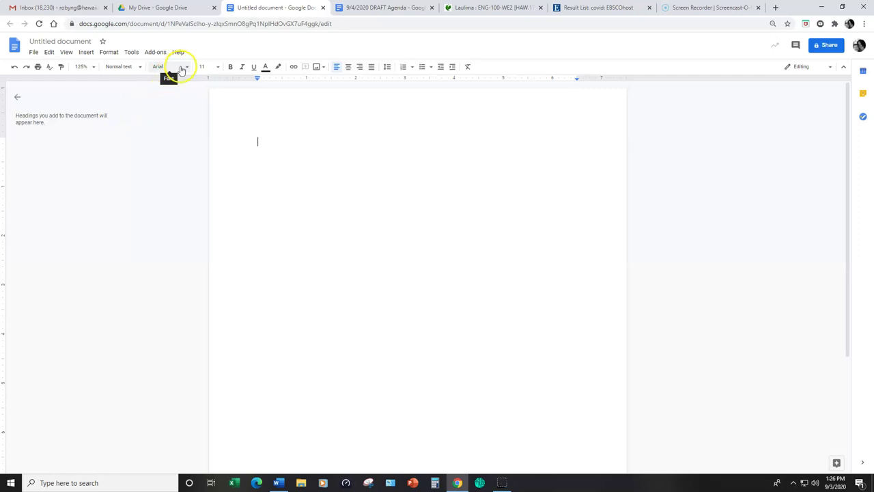
# - Keep the font as Arial and set the text size to 12 pt
pyautogui.click(186, 68)
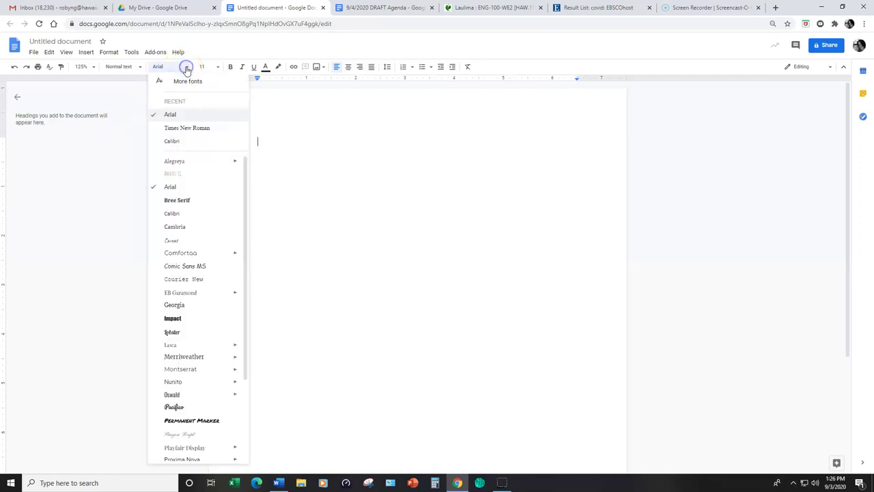
pyautogui.click(182, 115)
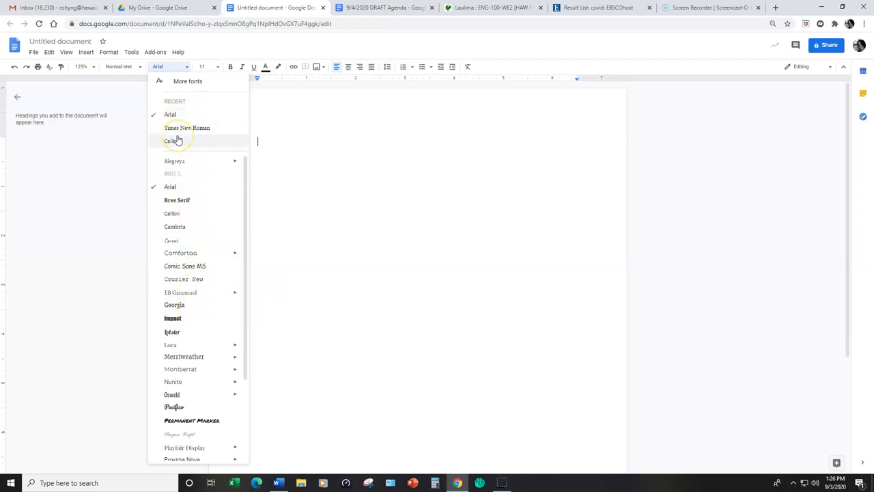
pyautogui.click(99, 153)
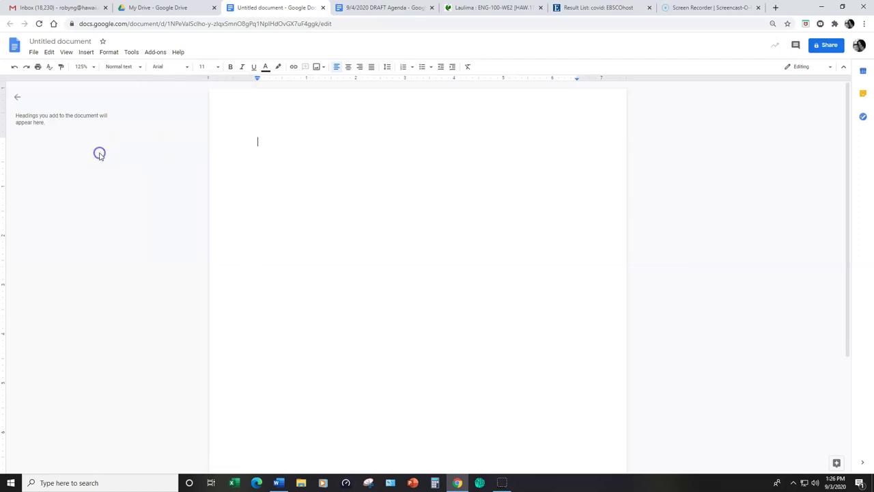
pyautogui.click(217, 66)
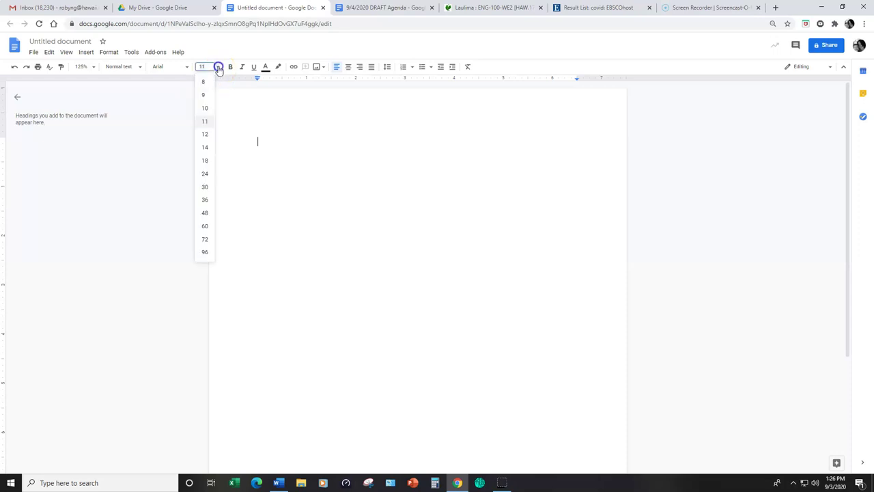
pyautogui.click(202, 134)
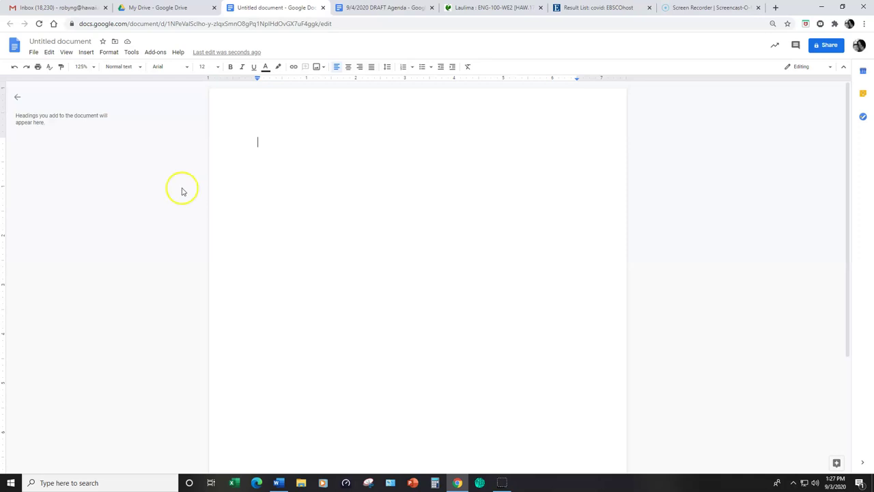
# - Insert top-right page numbers from the Insert menu's page numbering layouts
pyautogui.click(86, 54)
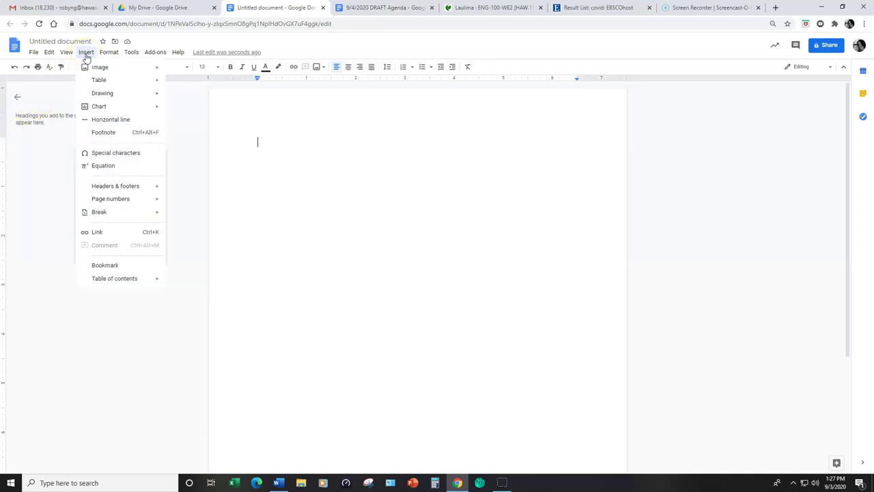
pyautogui.moveTo(117, 202)
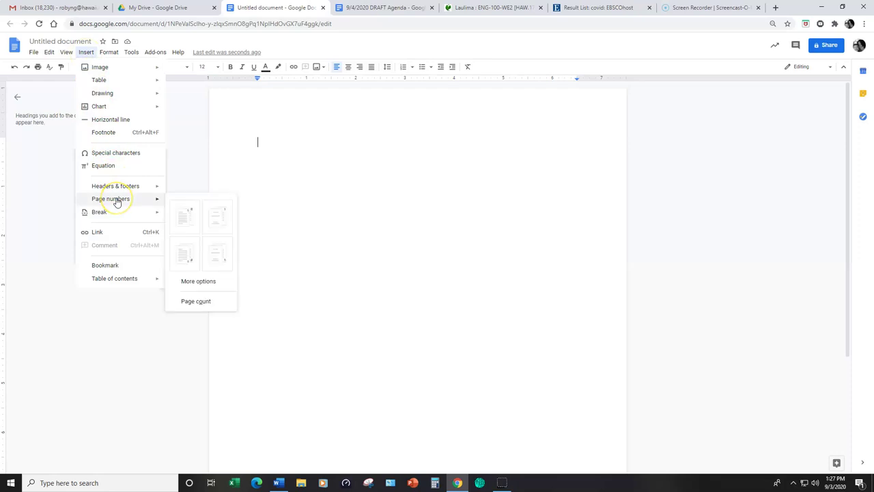
pyautogui.click(225, 215)
pyautogui.click(225, 214)
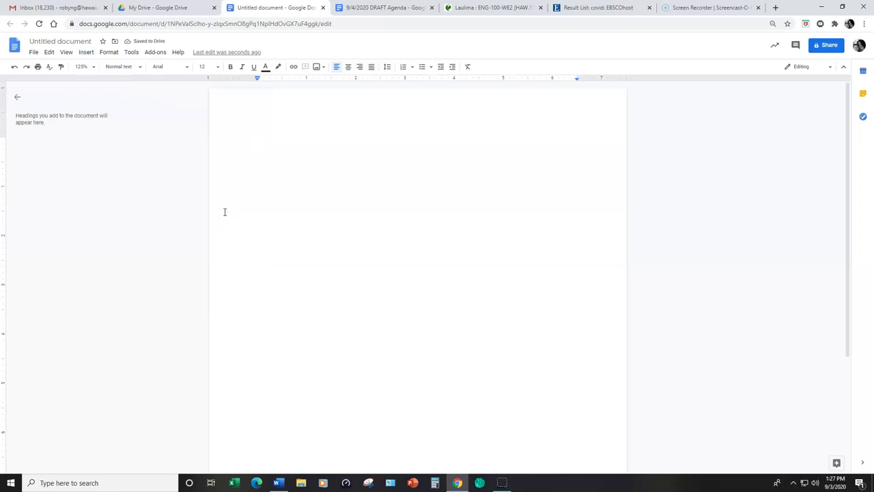
pyautogui.moveTo(242, 198); pyautogui.dragTo(258, 191)
pyautogui.click(269, 139)
pyautogui.rightClick(269, 139)
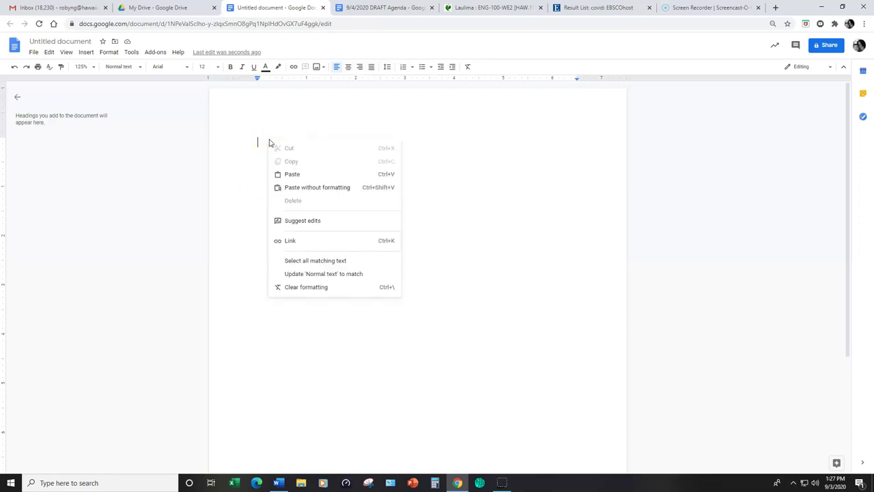
# - Set page numbers to show on the first page starting at 1, and apply
pyautogui.click(90, 55)
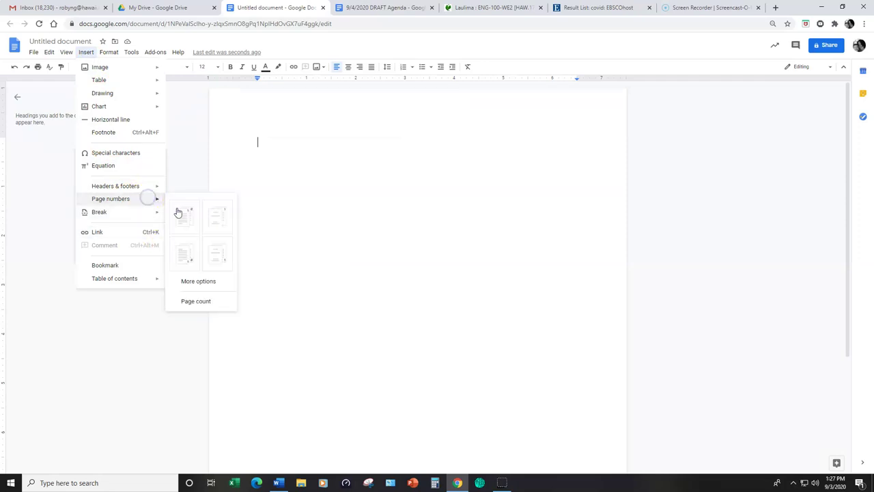
pyautogui.click(207, 281)
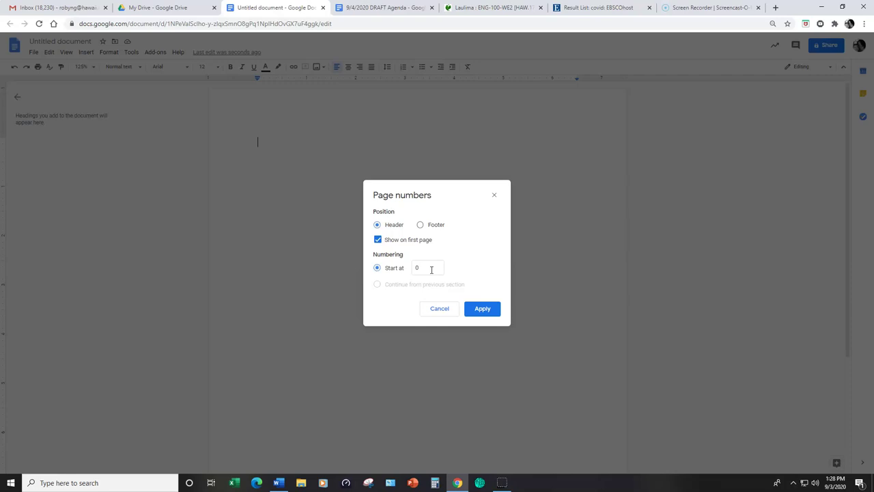
pyautogui.click(431, 269)
pyautogui.press('BackSpace')
pyautogui.click(481, 310)
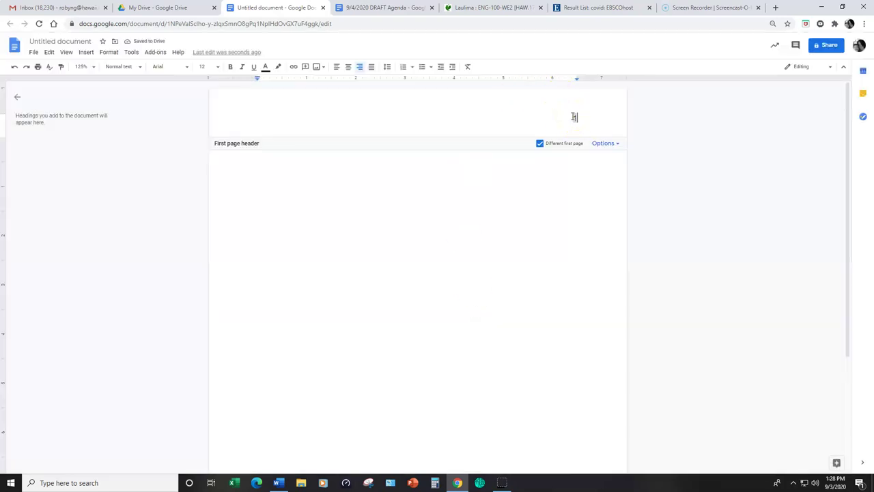
# - Type the writer's last name before the header page number, then return to the body
pyautogui.click(575, 117)
pyautogui.write('Kalauli 1')
pyautogui.click(406, 163)
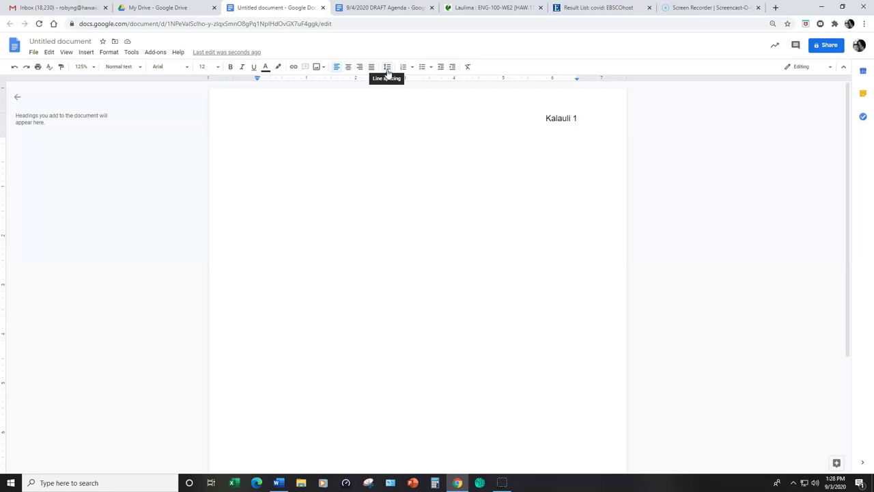
# - Set the document's line spacing to Double
pyautogui.click(388, 68)
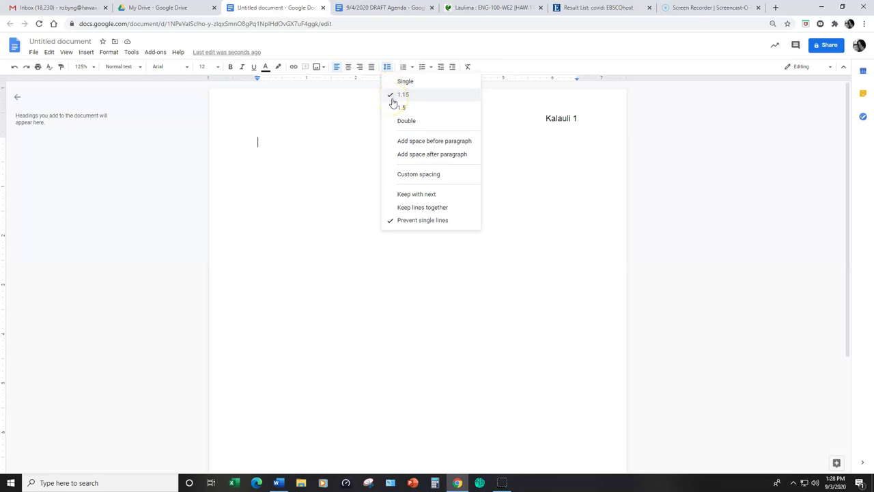
pyautogui.click(402, 121)
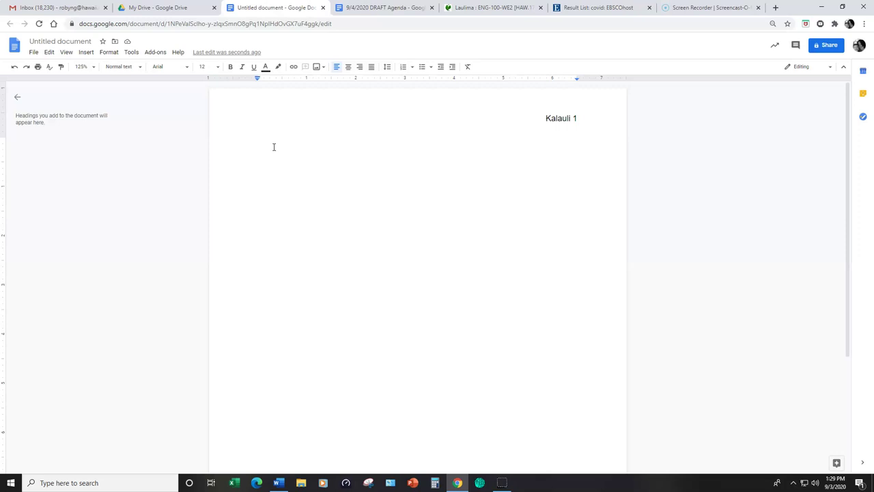
# - Type Student Name, Professor's Name, Class Title and Date on four separate lines
pyautogui.write('Student Name')
pyautogui.press('Return')
pyautogui.write('P{ro')
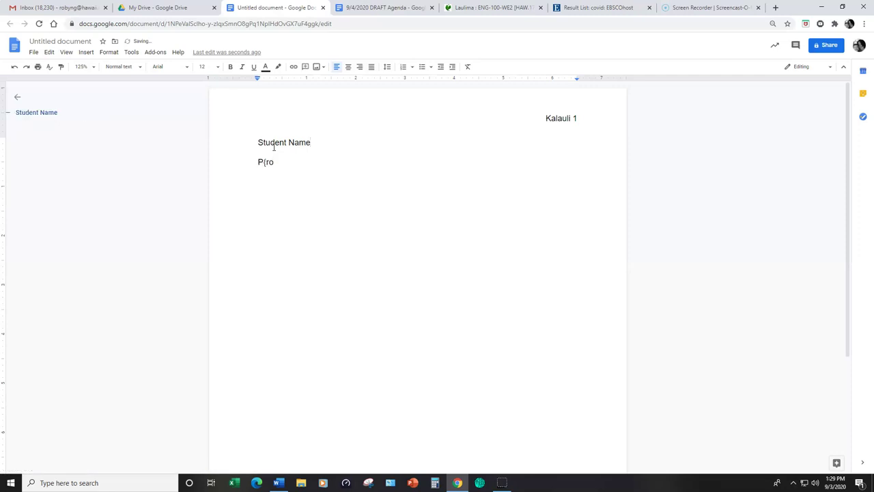
pyautogui.press('BackSpace')
pyautogui.press('BackSpace')
pyautogui.press('BackSpace')
pyautogui.write("rofessor's Name")
pyautogui.press('Return')
pyautogui.write('Clas')
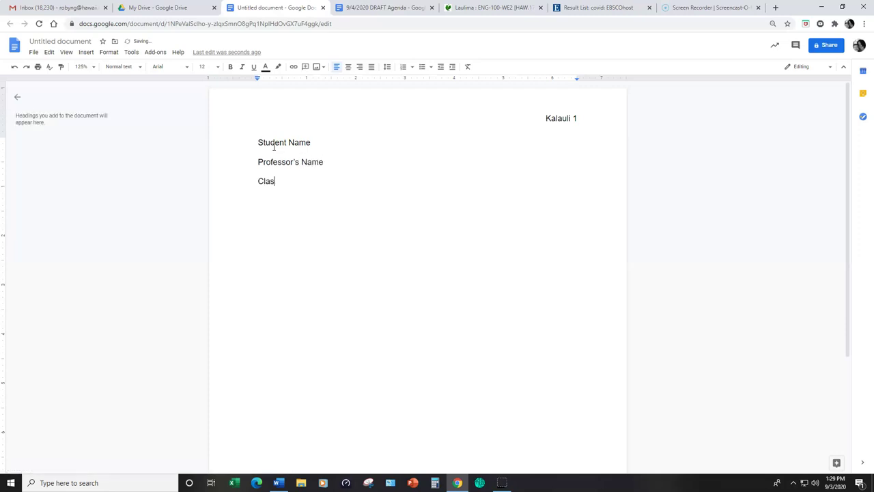
pyautogui.write('s Title')
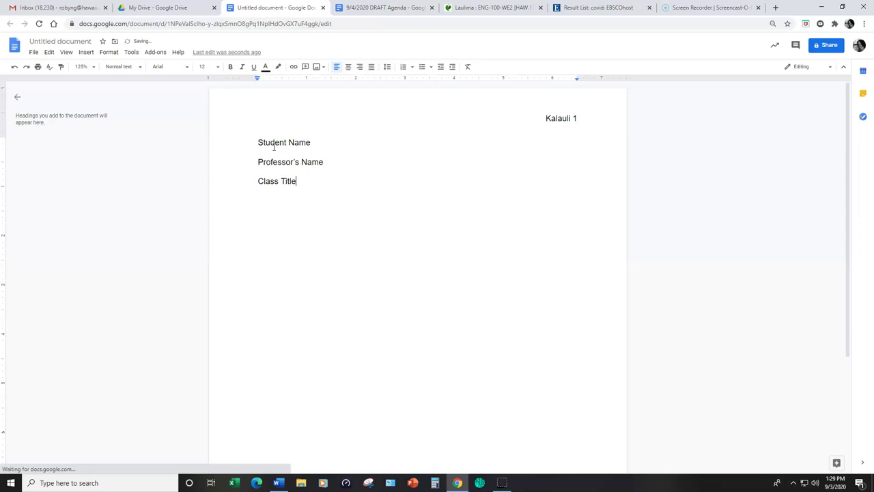
pyautogui.press('Return')
pyautogui.write('D')
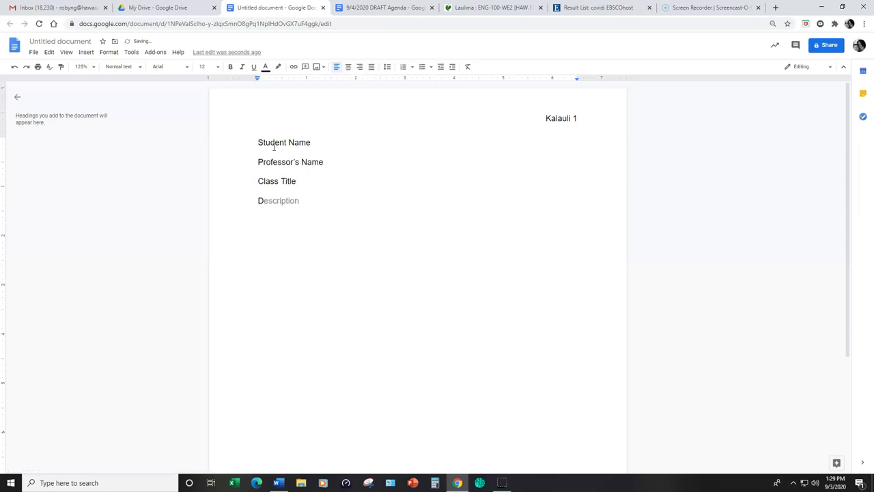
pyautogui.write('ate')
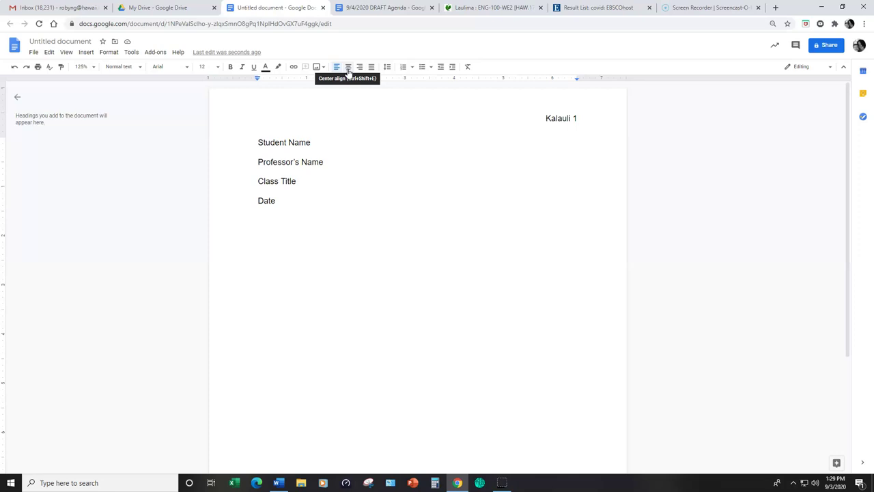
# - Add a centred 'Title' line below the heading block
pyautogui.click(348, 68)
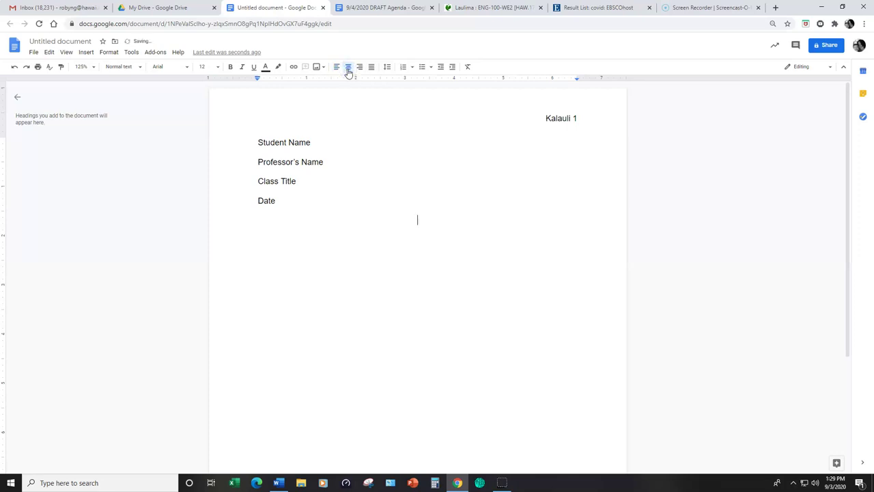
pyautogui.write('Title')
pyautogui.press('Return')
# - Add a left-aligned, indented 'Start typing your paper . . .' paragraph, then a 'Start here.' line
pyautogui.click(336, 69)
pyautogui.press('Tab')
pyautogui.write('Start typing')
pyautogui.press('BackSpace')
pyautogui.press('BackSpace')
pyautogui.press('BackSpace')
pyautogui.write('ing your paper')
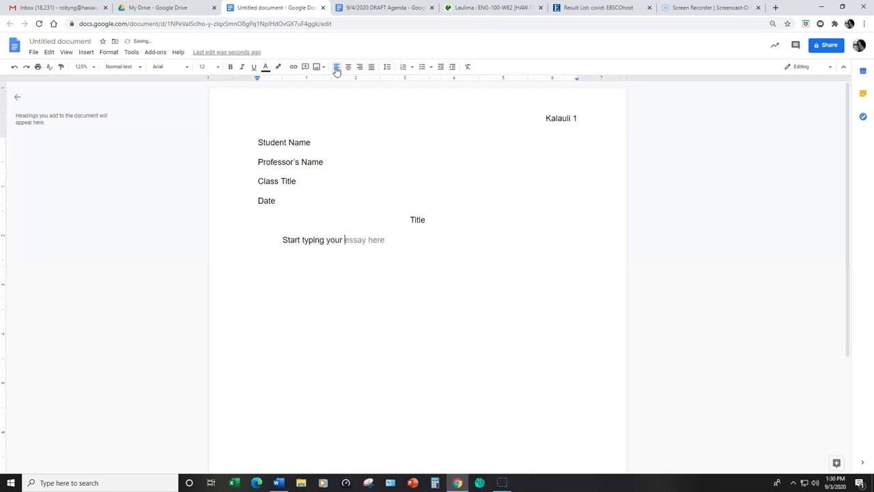
pyautogui.write(' . . .')
pyautogui.press('Return')
pyautogui.write('Start here.')
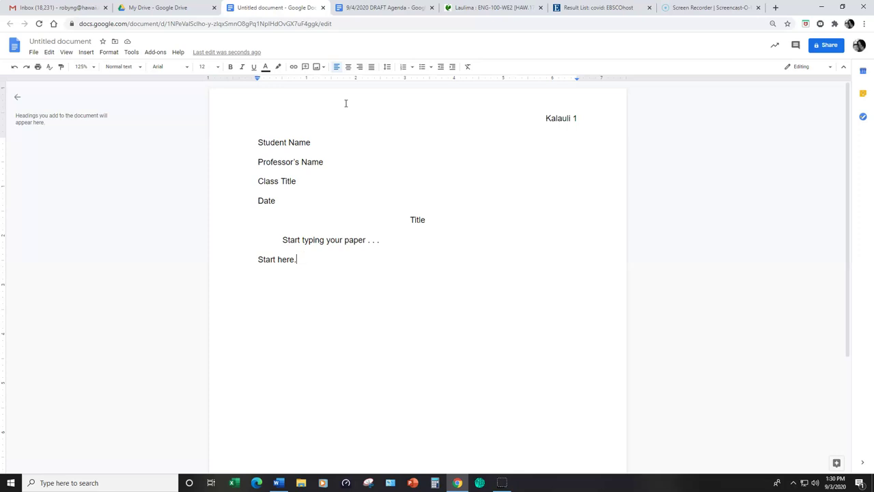
# - Add blank lines until page 2 begins and centre its first line
pyautogui.scroll(-3, 346, 103)
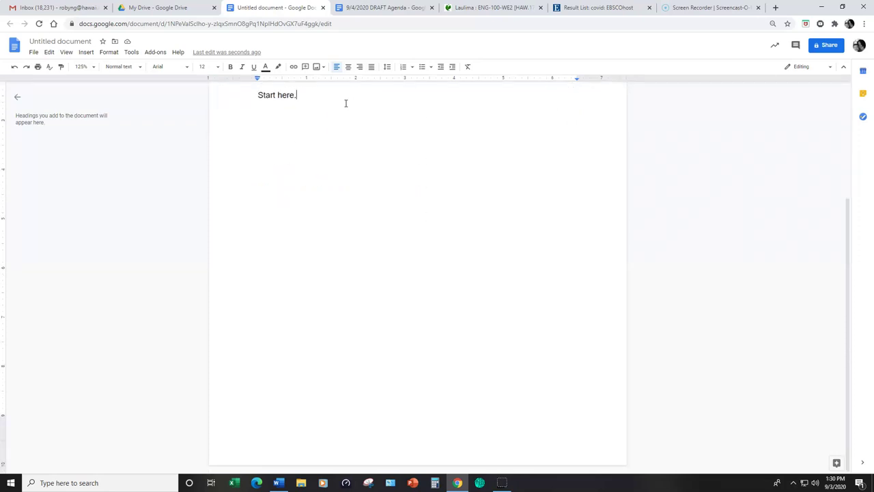
pyautogui.press('Return')
pyautogui.press('Return')
pyautogui.press('Return')
pyautogui.press('Return')
pyautogui.press('Return')
pyautogui.press('Return')
pyautogui.press('Return')
pyautogui.press('Return')
pyautogui.press('Return')
pyautogui.press('Return')
pyautogui.press('Return')
pyautogui.press('Return')
pyautogui.press('Return')
pyautogui.press('Return')
pyautogui.press('Return')
pyautogui.press('Return')
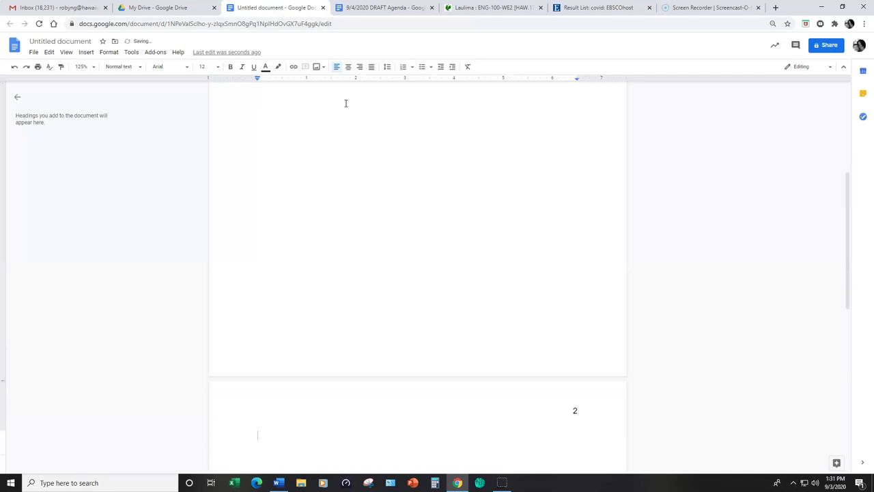
pyautogui.press('BackSpace')
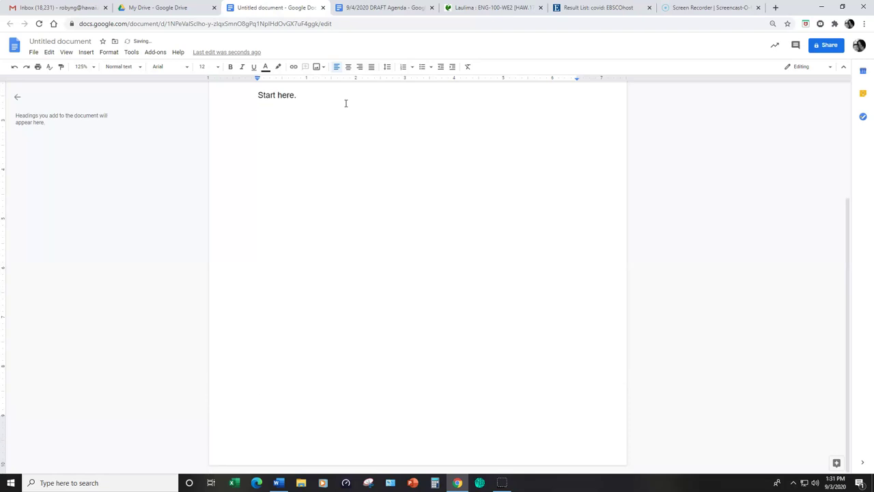
pyautogui.press('Return')
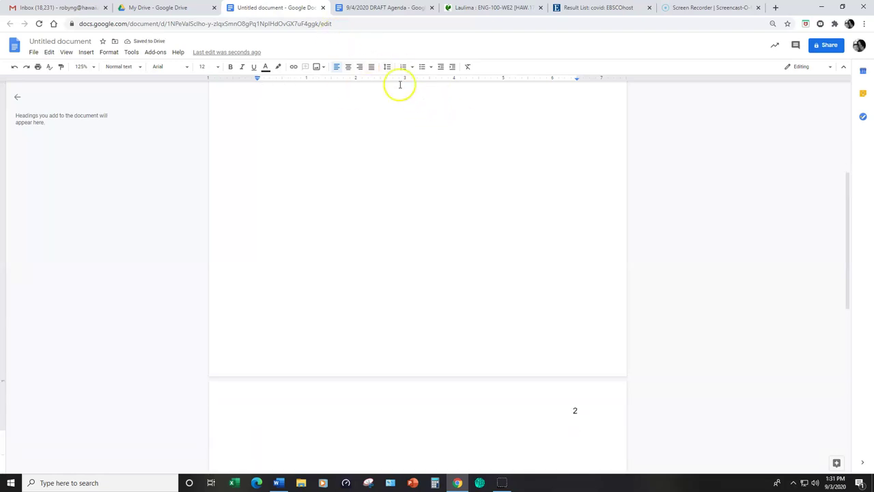
pyautogui.click(348, 67)
# - Type the heading 'Works Cited' and delete the s to make it 'Work Cited'
pyautogui.write('Works Cited')
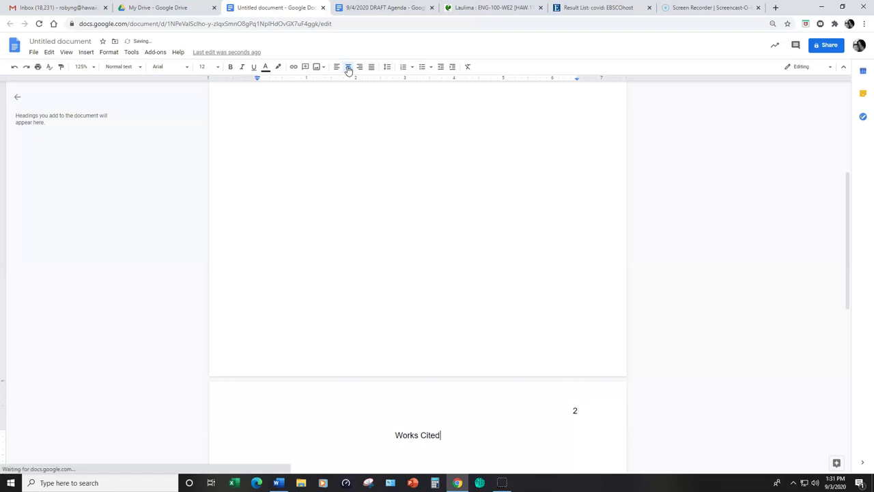
pyautogui.press('Return')
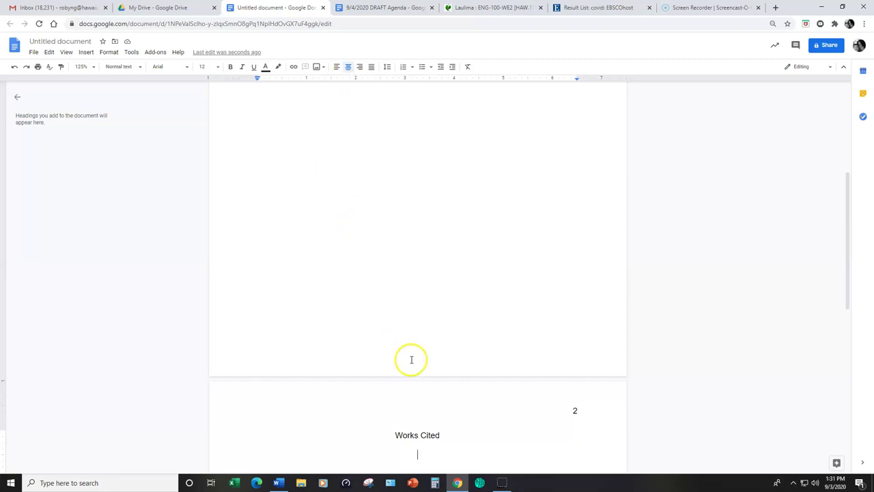
pyautogui.click(417, 432)
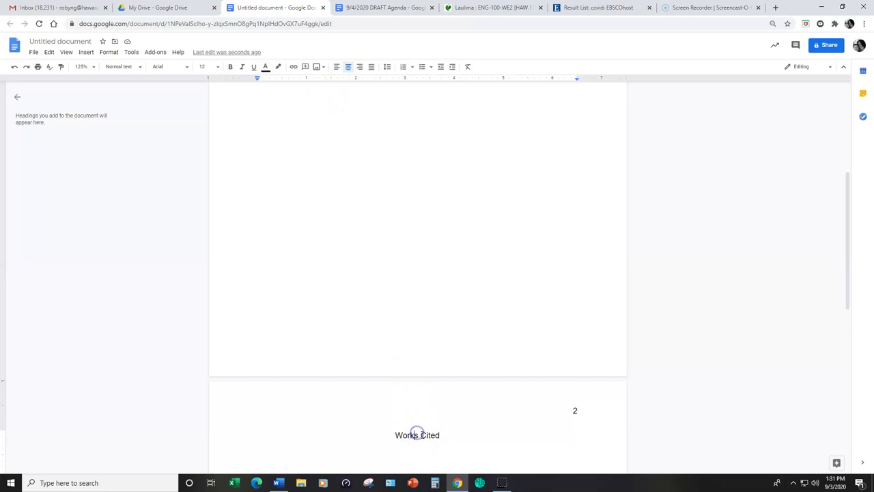
pyautogui.click(418, 433)
pyautogui.press('BackSpace')
# - Start a new left-aligned line below the Work Cited heading
pyautogui.click(432, 433)
pyautogui.doubleClick(460, 435)
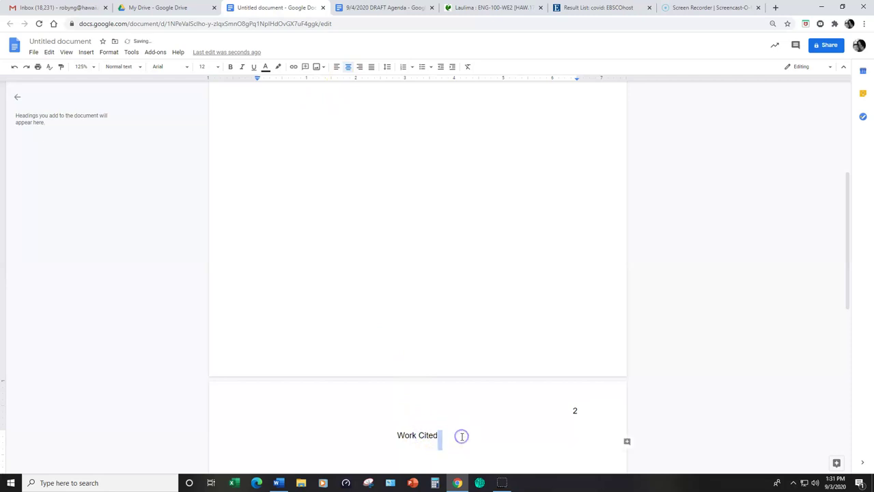
pyautogui.click(461, 436)
pyautogui.press('Return')
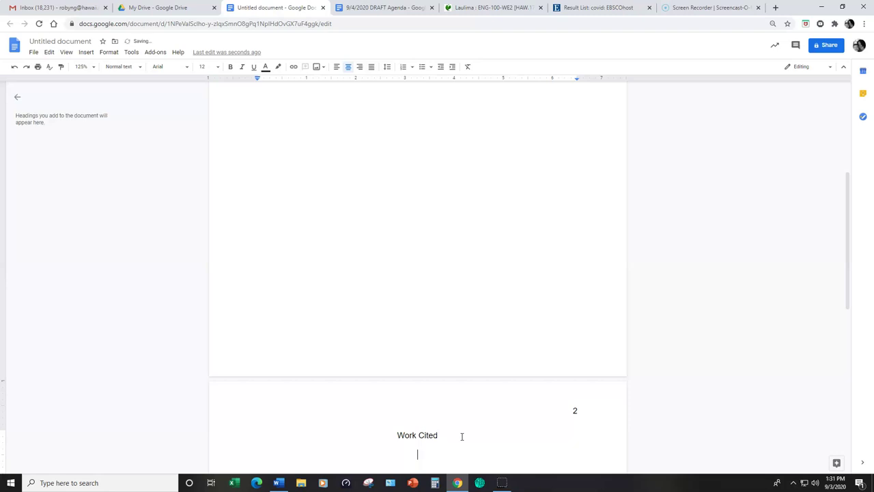
pyautogui.click(336, 67)
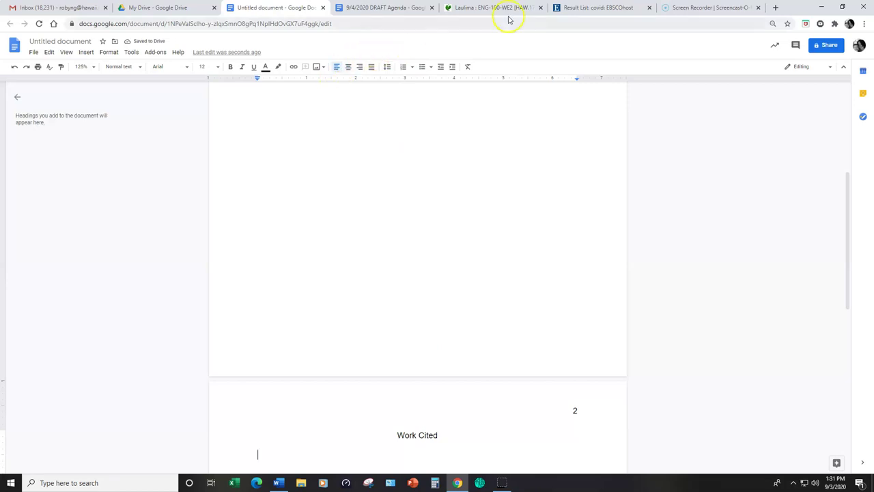
# - Open the first EBSCOhost result's full record and bring up its citation formats
pyautogui.click(572, 7)
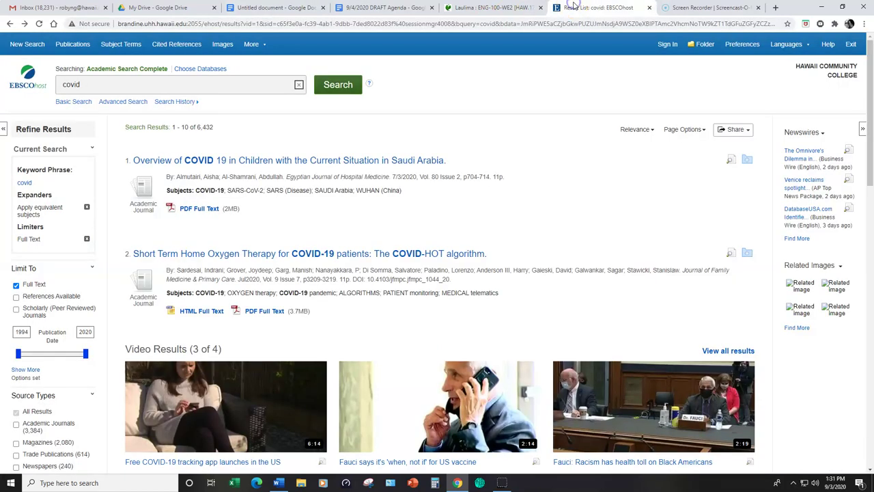
pyautogui.click(247, 164)
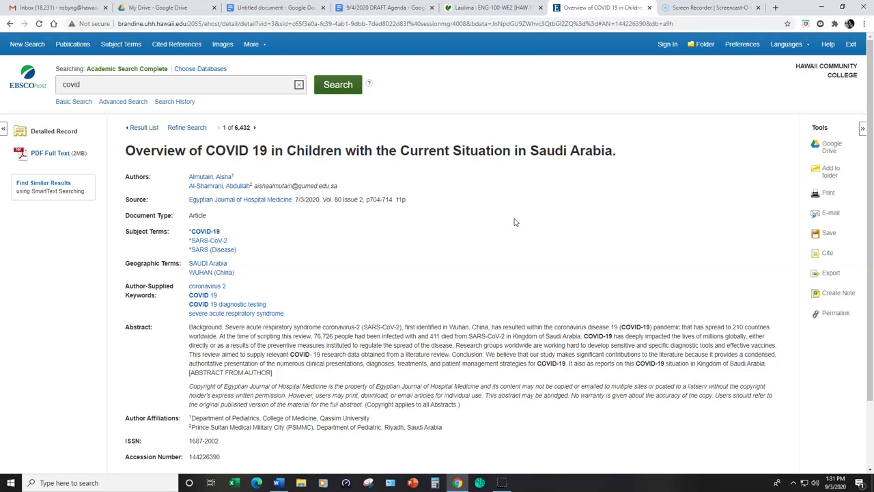
pyautogui.click(829, 254)
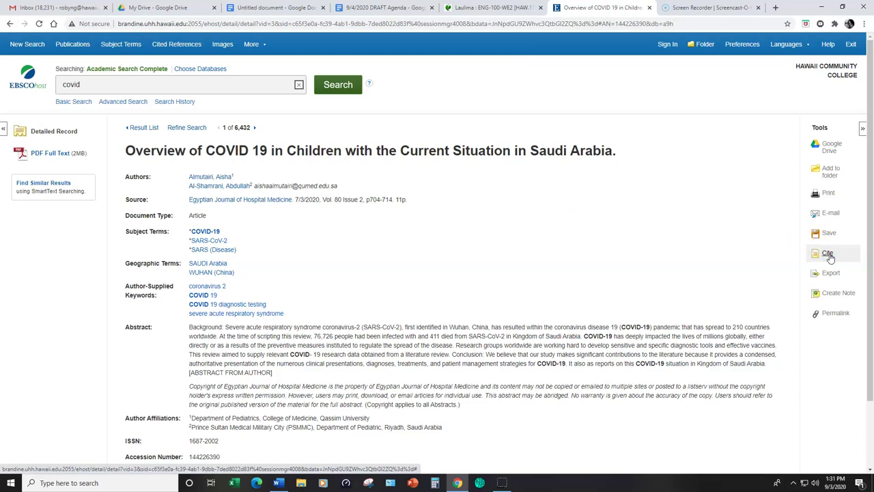
pyautogui.click(828, 254)
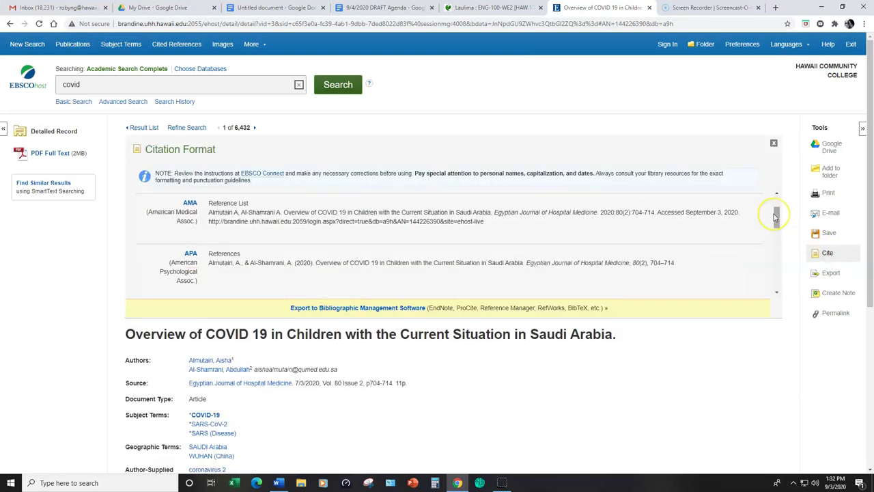
# - Select the article's MLA citation and return to the Google Doc
pyautogui.scroll(-4, 776, 217)
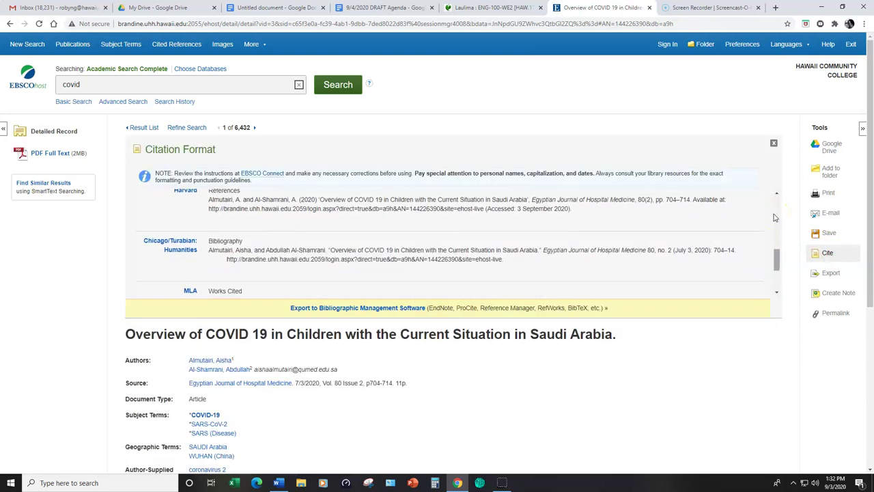
pyautogui.scroll(-2, 775, 218)
pyautogui.click(648, 198)
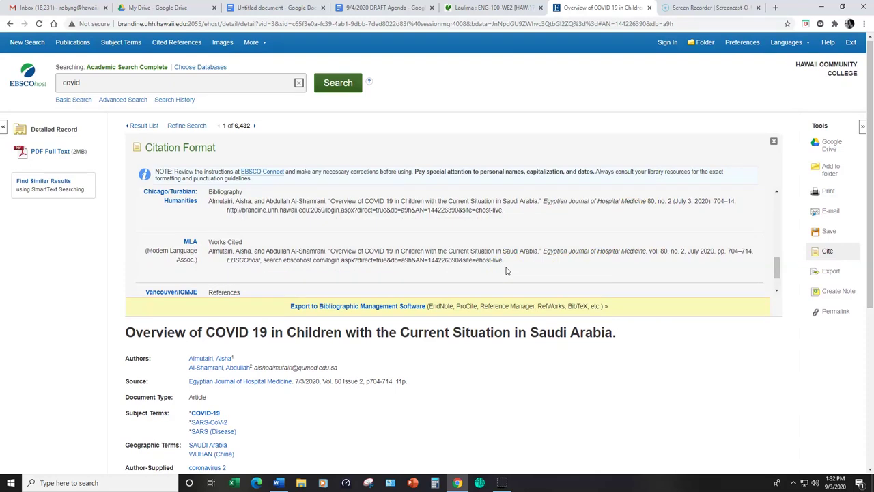
pyautogui.moveTo(210, 251); pyautogui.dragTo(530, 260)
pyautogui.hotkey('ctrl', 'c')
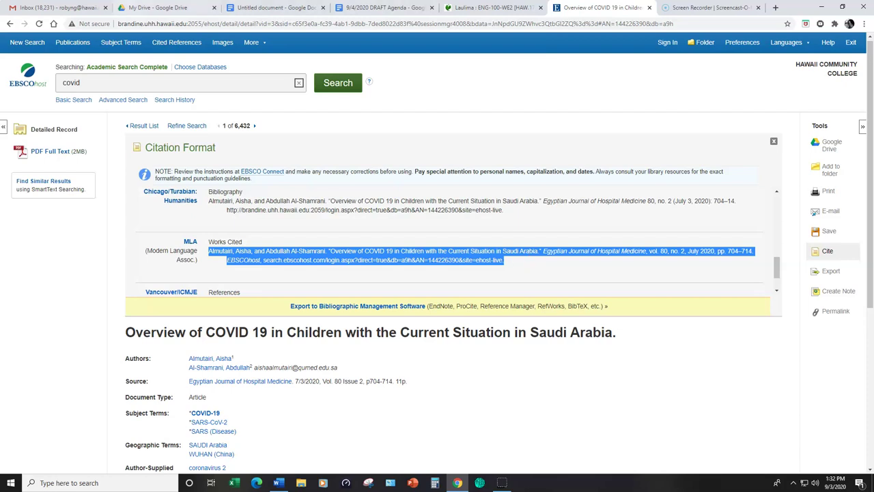
pyautogui.click(254, 10)
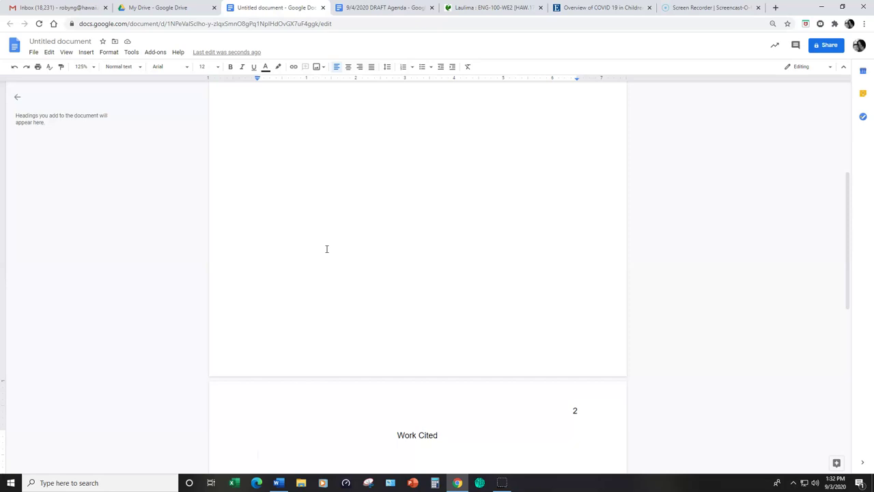
# - Paste the MLA citation below the Work Cited heading on page 2
pyautogui.hotkey('ctrl', 'v')
pyautogui.click(341, 287)
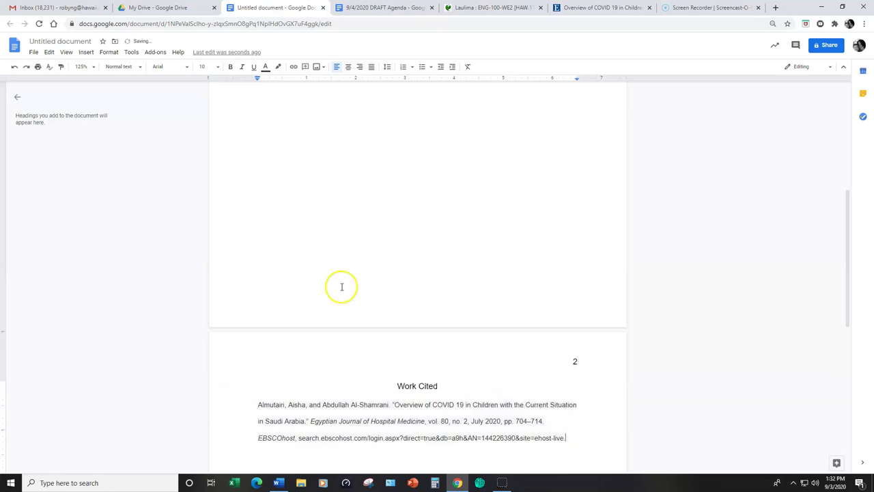
pyautogui.scroll(-2, 343, 304)
pyautogui.click(318, 284)
pyautogui.scroll(-1, 314, 276)
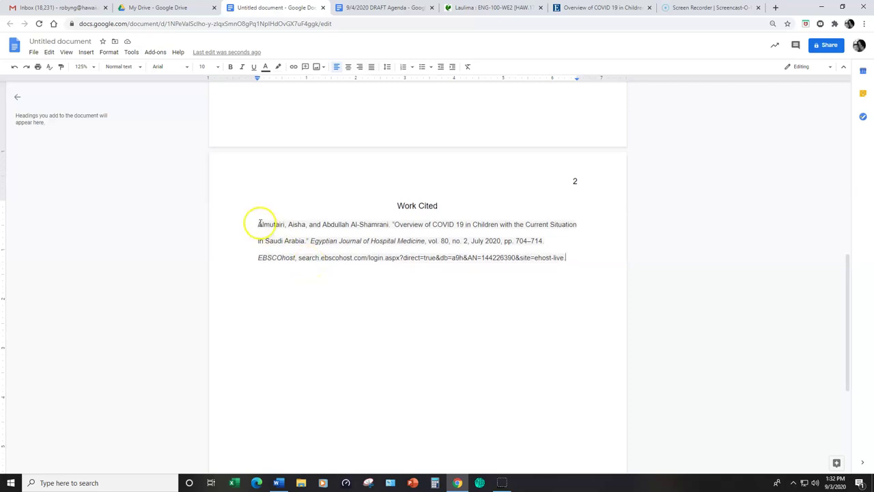
# - Remove the highlighting from the pasted Almutairi citation by setting highlight color to None
pyautogui.moveTo(256, 223); pyautogui.dragTo(575, 265)
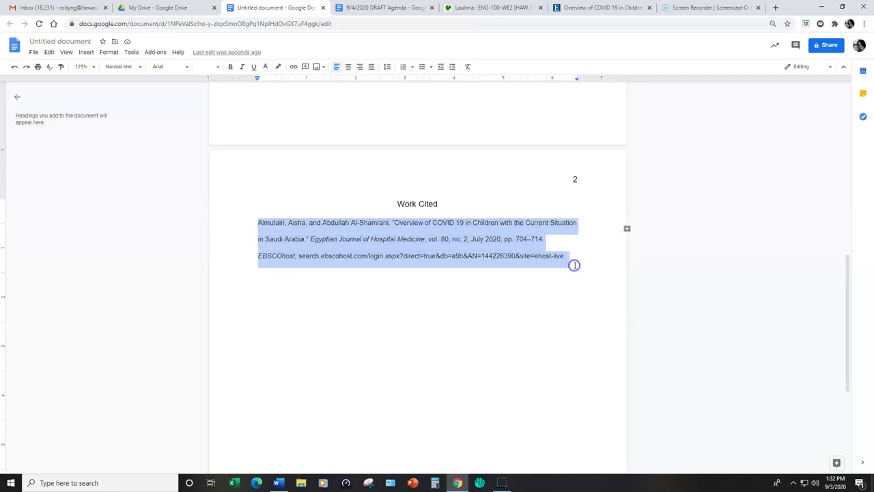
pyautogui.click(278, 66)
pyautogui.click(286, 83)
pyautogui.click(258, 341)
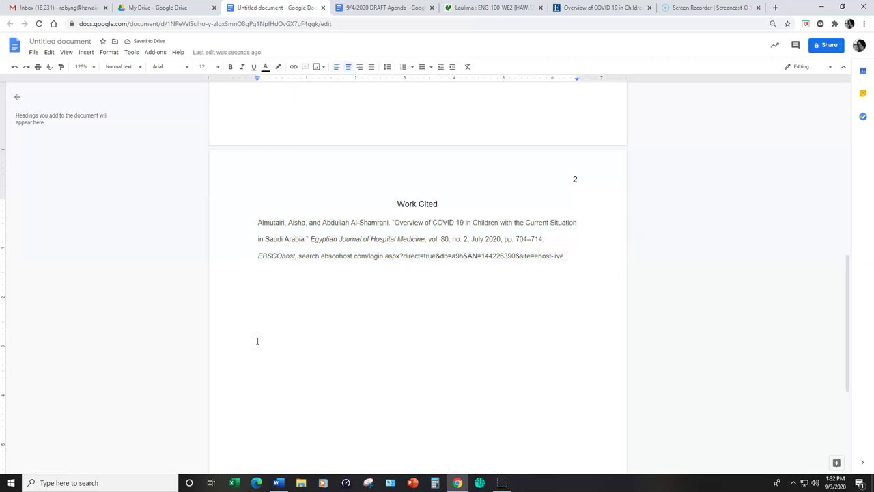
# - Set the whole Almutairi citation to 12 pt font size
pyautogui.click(257, 221)
pyautogui.moveTo(257, 222); pyautogui.dragTo(608, 258)
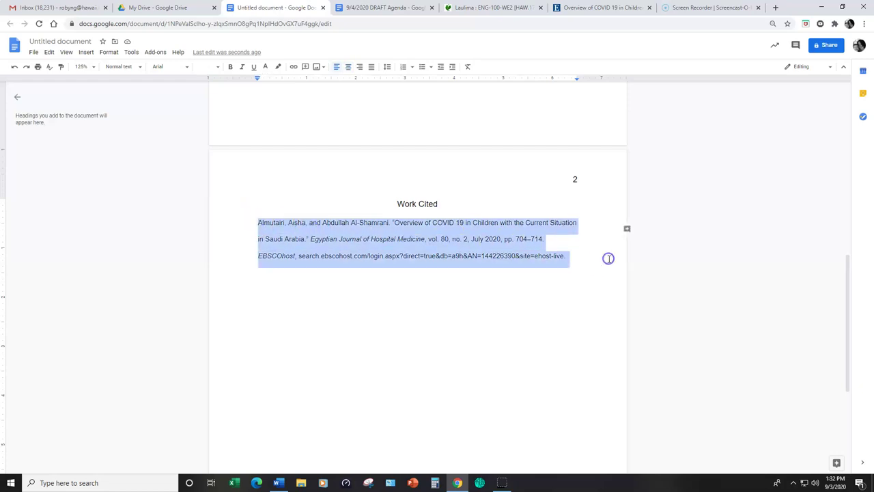
pyautogui.click(218, 69)
pyautogui.click(205, 134)
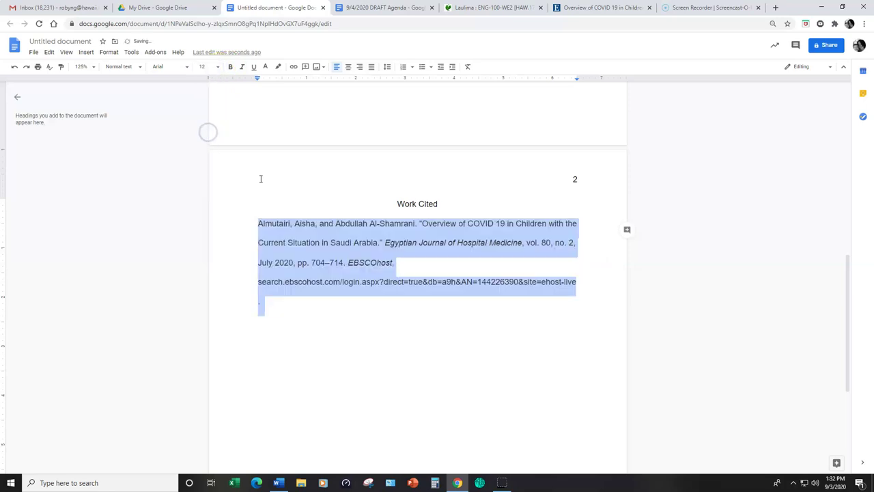
pyautogui.click(303, 305)
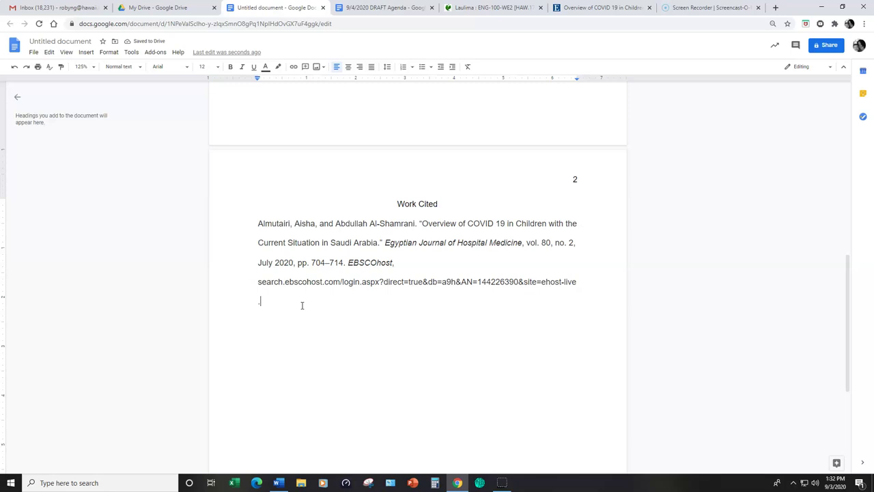
pyautogui.click(258, 223)
pyautogui.click(258, 243)
pyautogui.click(259, 242)
# - Set the Almutairi citation's special indent to Hanging at 0.5 inches in Indentation options
pyautogui.click(108, 53)
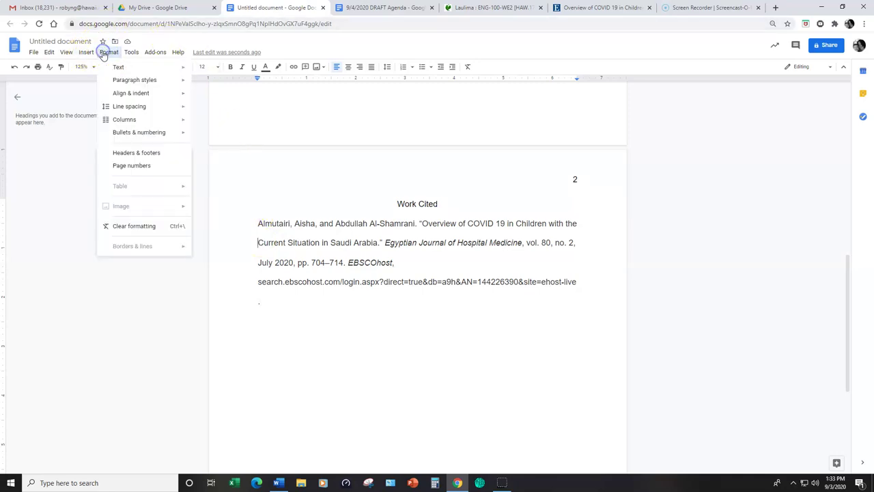
pyautogui.click(122, 97)
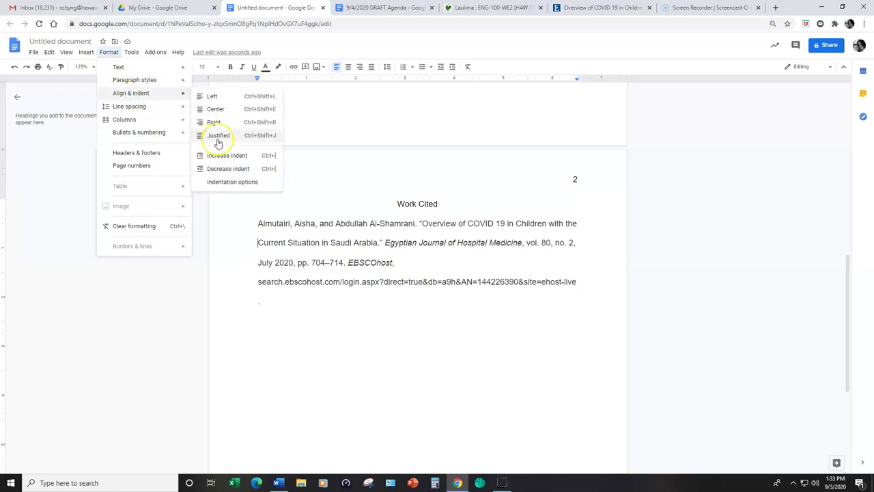
pyautogui.click(221, 183)
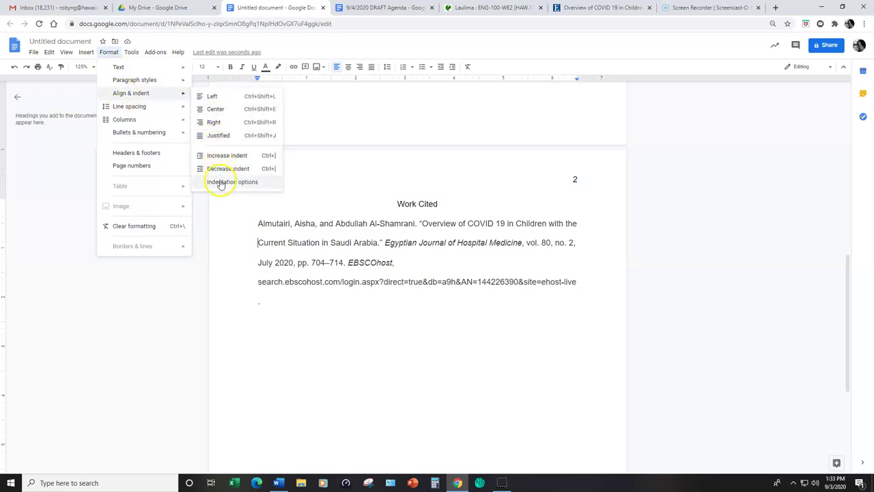
pyautogui.click(221, 183)
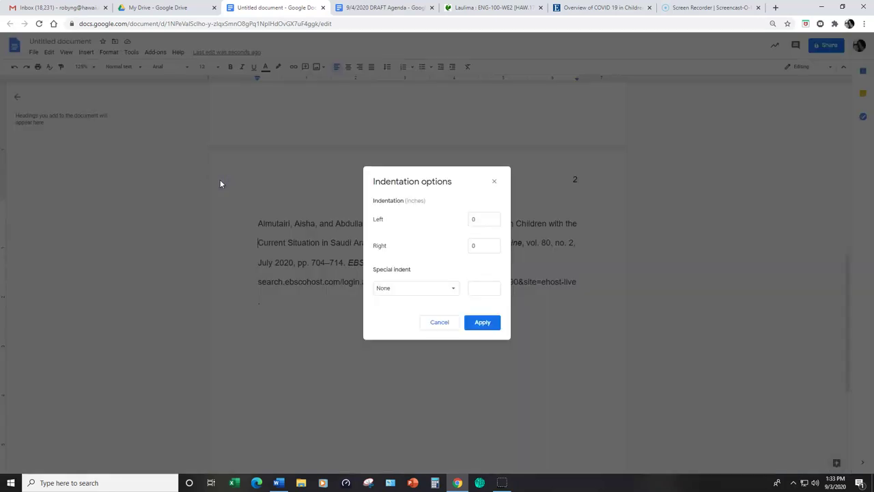
pyautogui.click(454, 293)
pyautogui.click(438, 314)
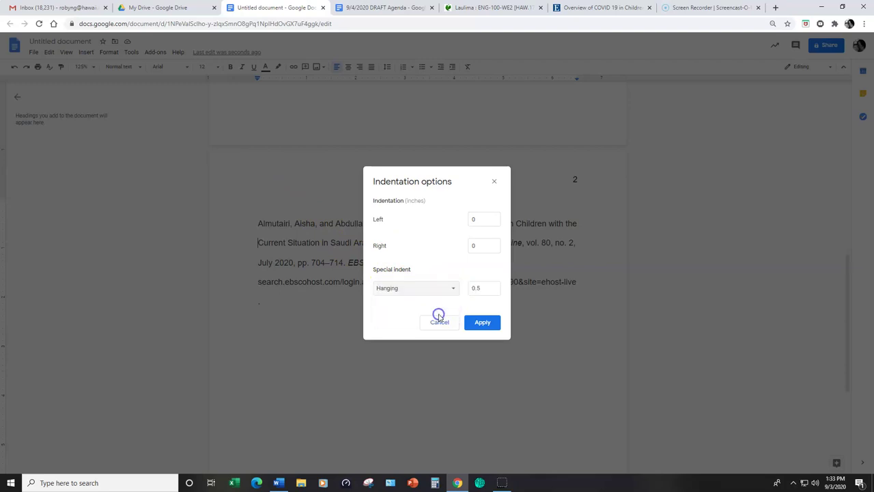
pyautogui.click(478, 322)
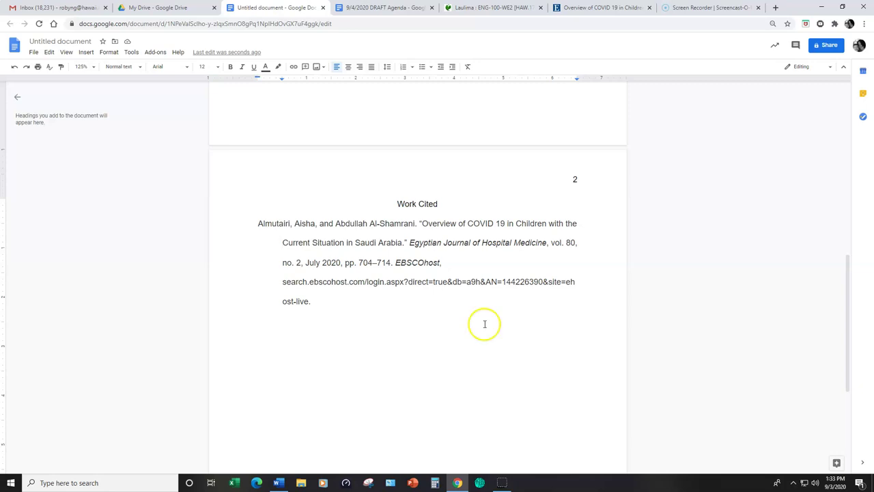
pyautogui.scroll(4, 447, 377)
pyautogui.scroll(8, 447, 379)
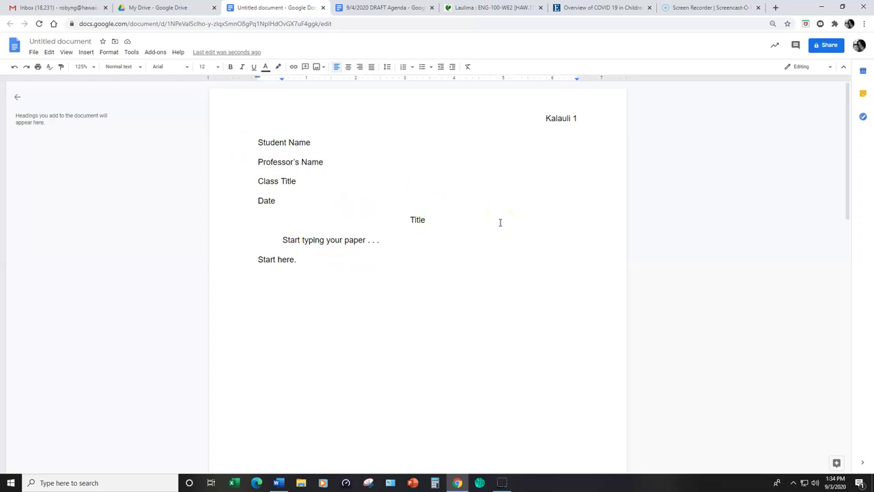
pyautogui.scroll(-3, 500, 222)
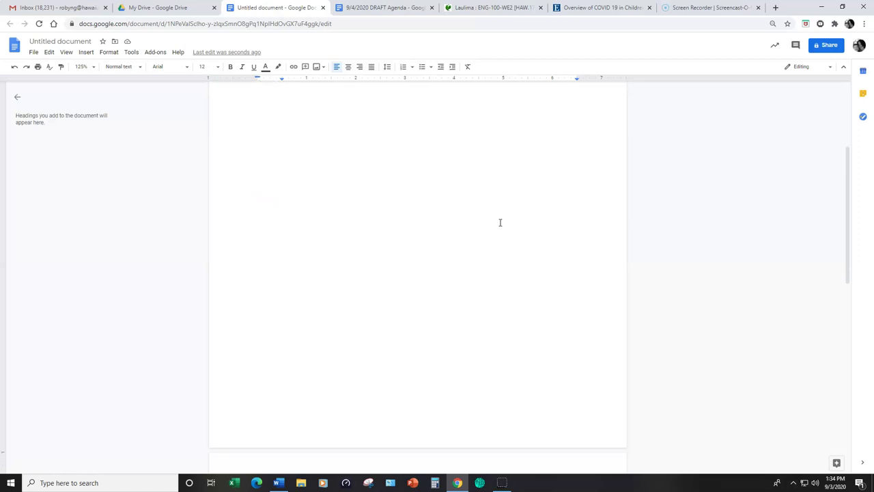
pyautogui.scroll(3, 500, 222)
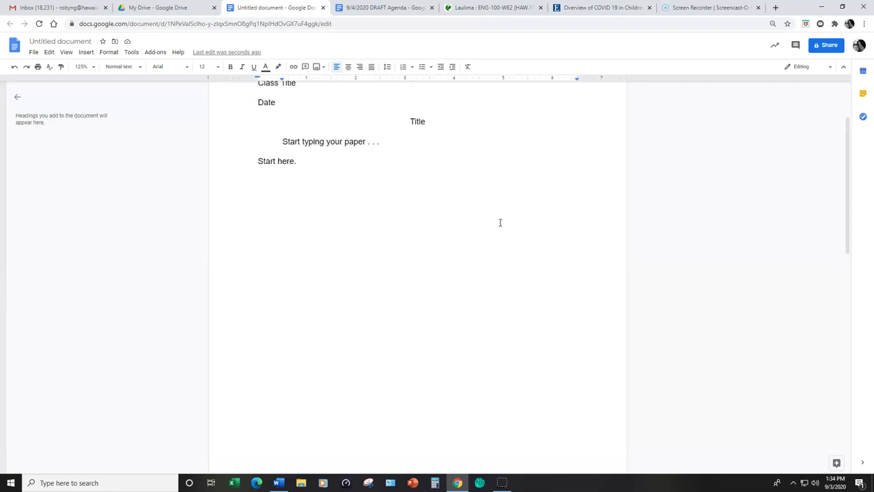